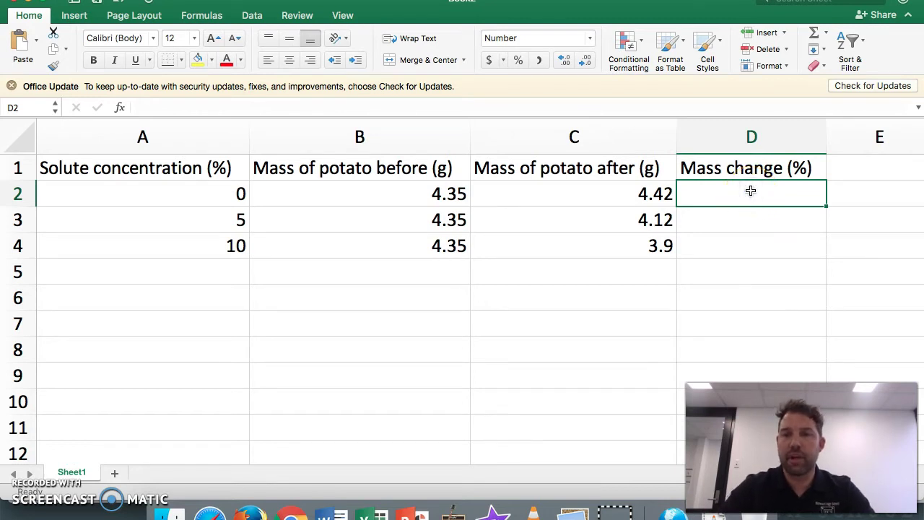
# Enter =((C2-B2)/B2)*100 in D2 to get the percent mass change, 1.6
pyautogui.write('=')
pyautogui.click(642, 194)
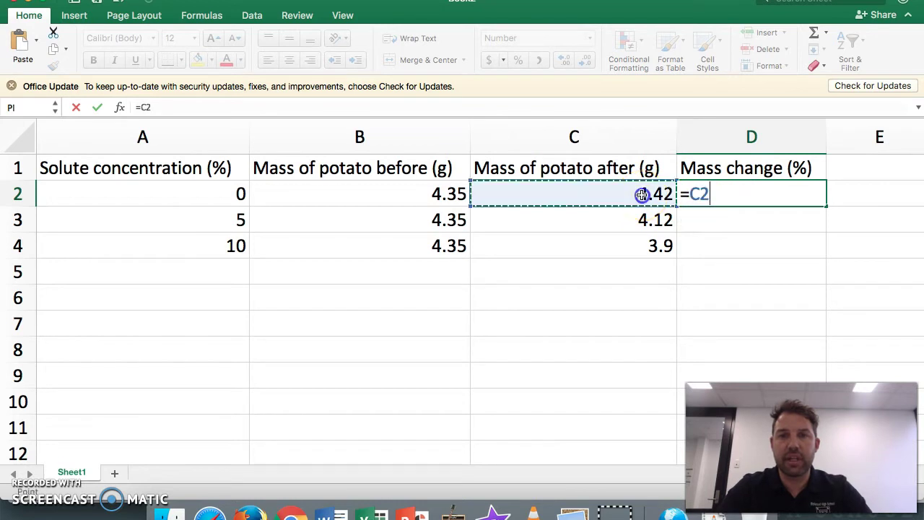
pyautogui.press('BackSpace')
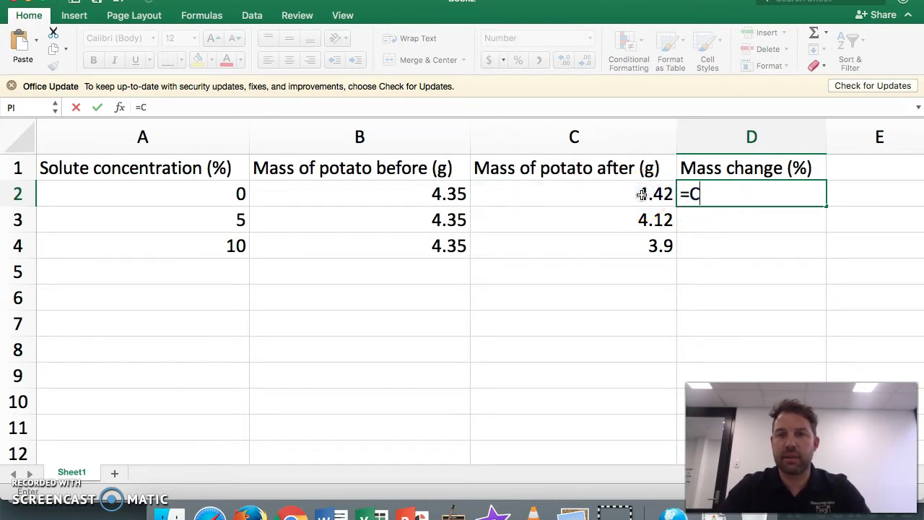
pyautogui.press('BackSpace')
pyautogui.write('((')
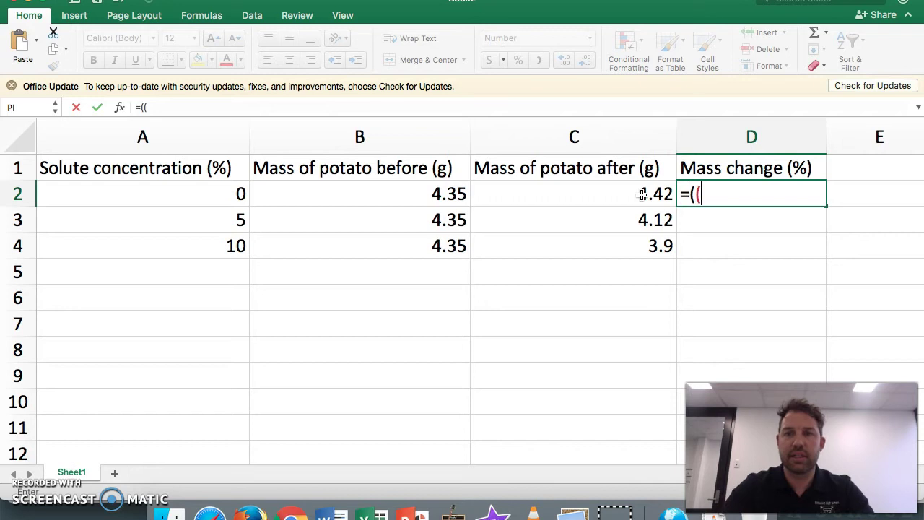
pyautogui.click(641, 193)
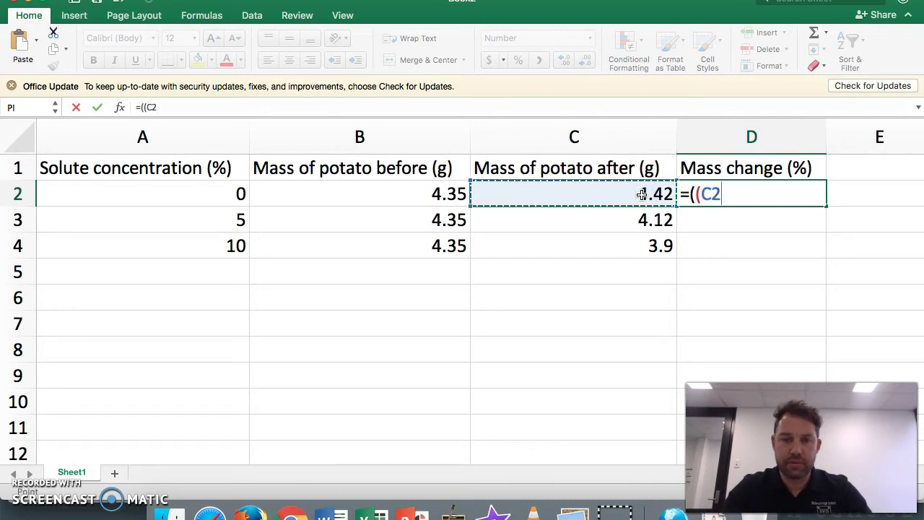
pyautogui.write('-')
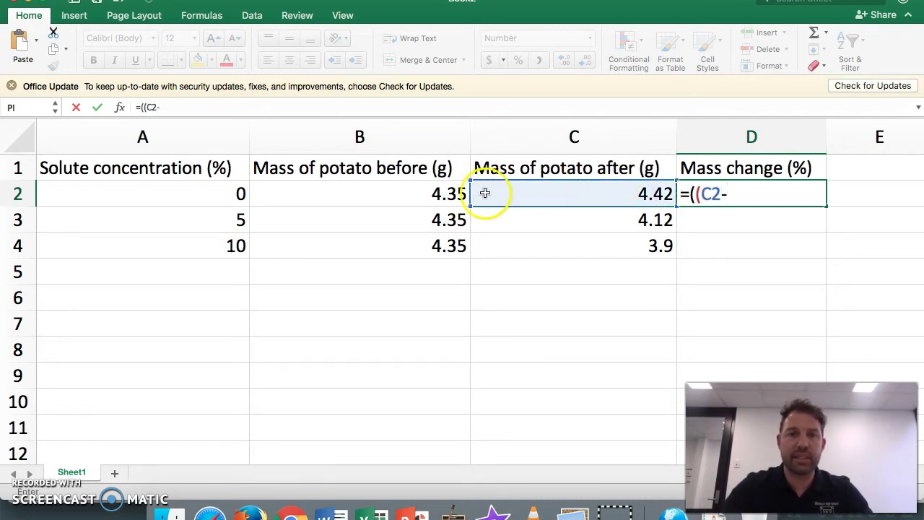
pyautogui.click(442, 194)
pyautogui.write(')')
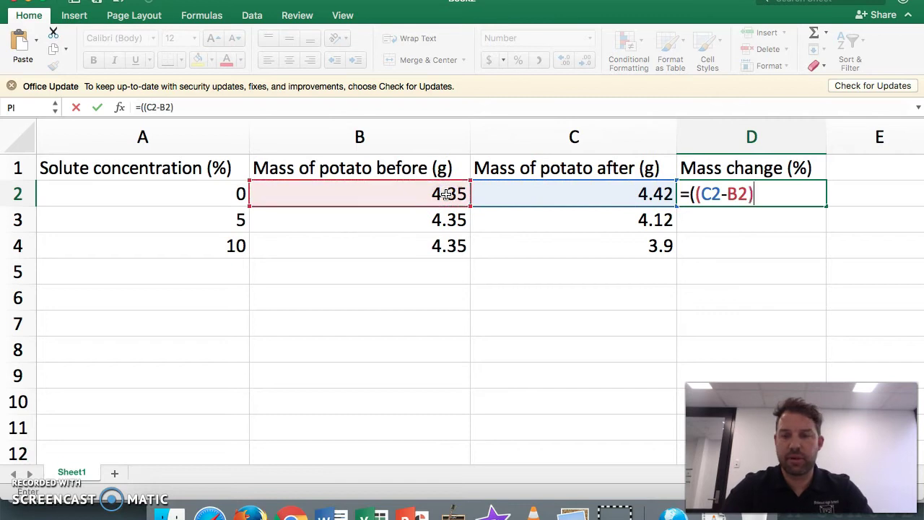
pyautogui.write('/')
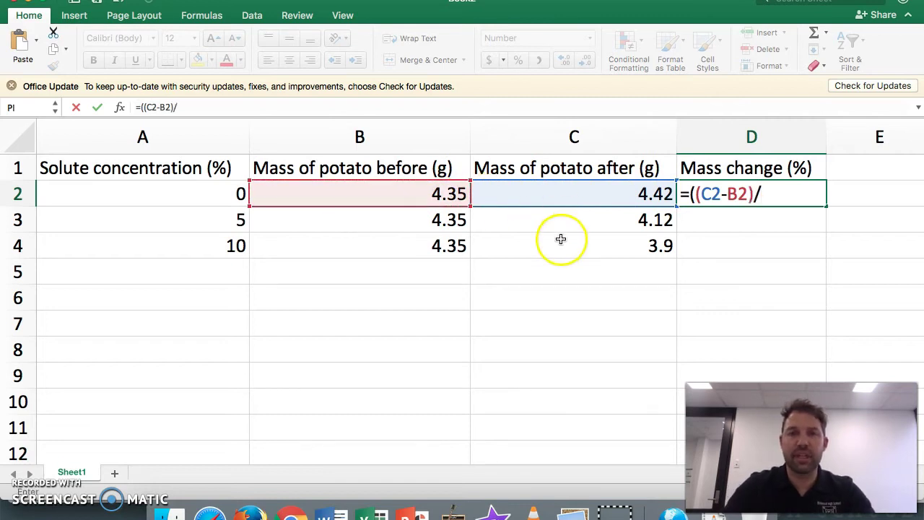
pyautogui.click(415, 195)
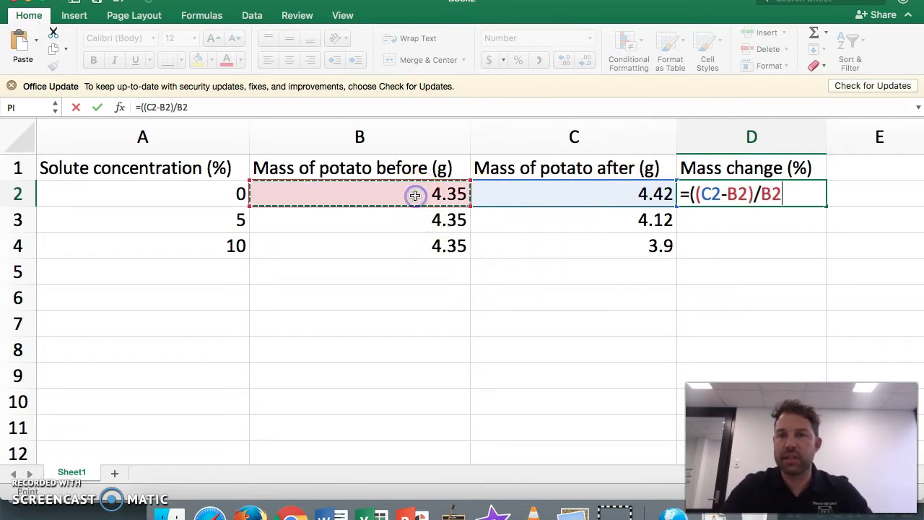
pyautogui.write(')*')
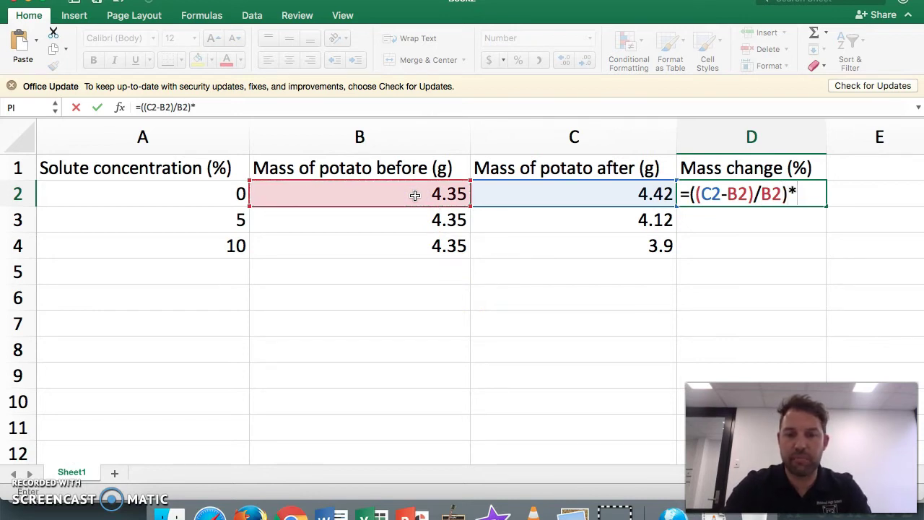
pyautogui.write('100')
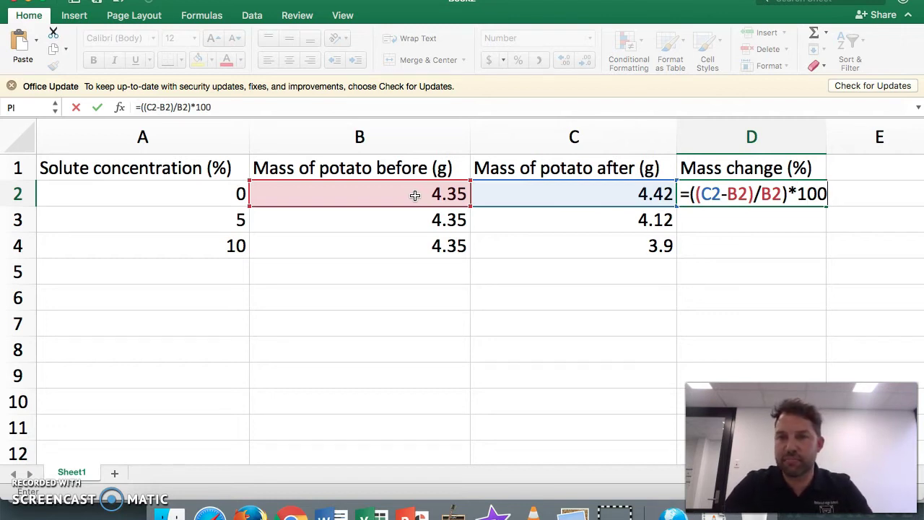
pyautogui.press('Return')
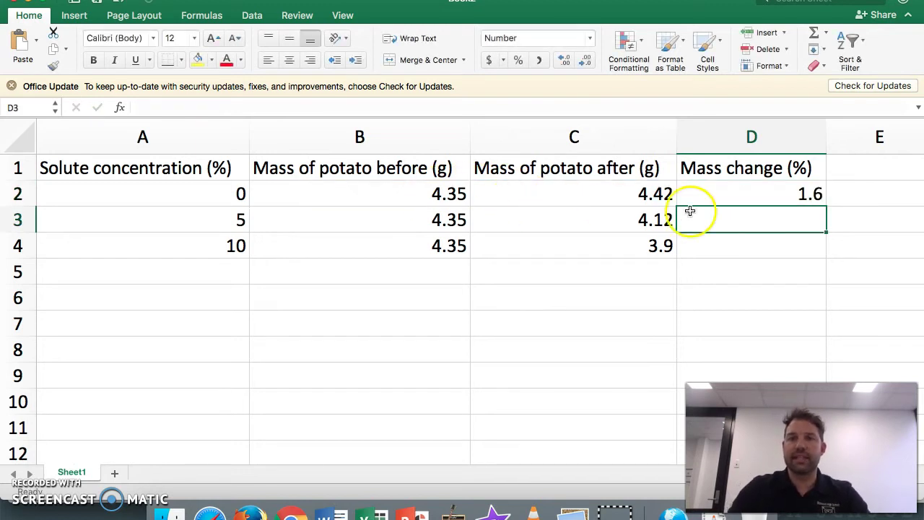
# Fill the D2 formula down to D4, giving -5.3 and -10.3
pyautogui.click(764, 194)
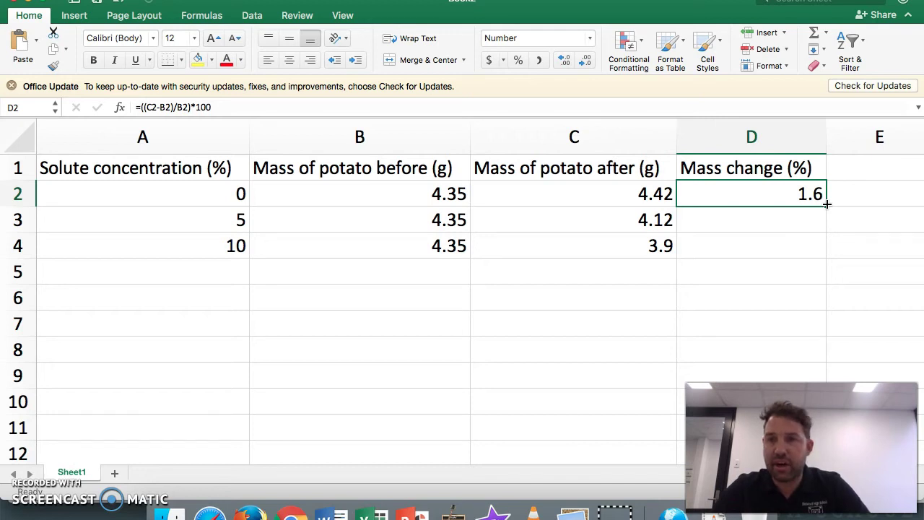
pyautogui.click(830, 205)
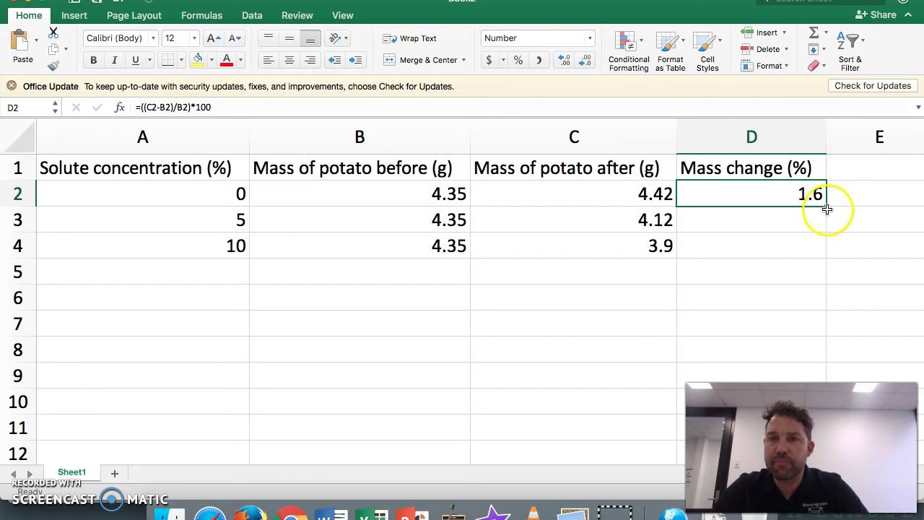
pyautogui.moveTo(827, 209); pyautogui.dragTo(826, 249)
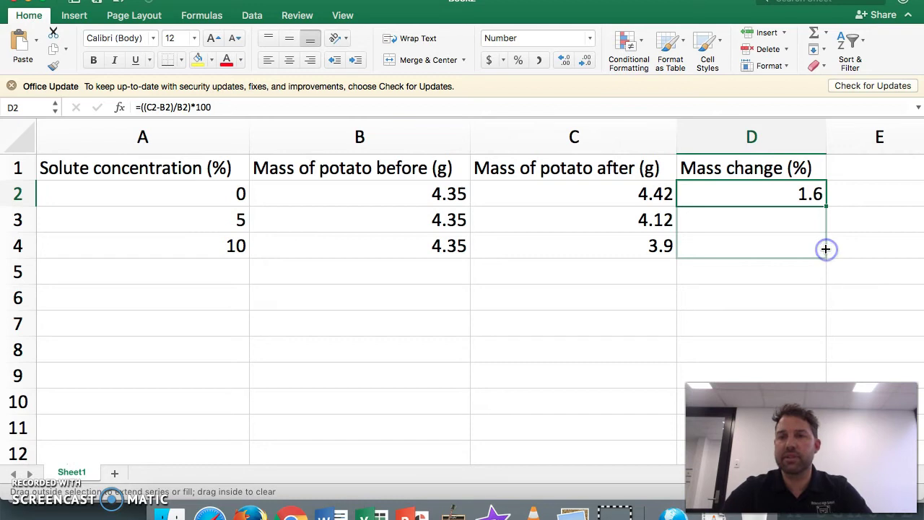
pyautogui.moveTo(826, 249); pyautogui.dragTo(825, 250)
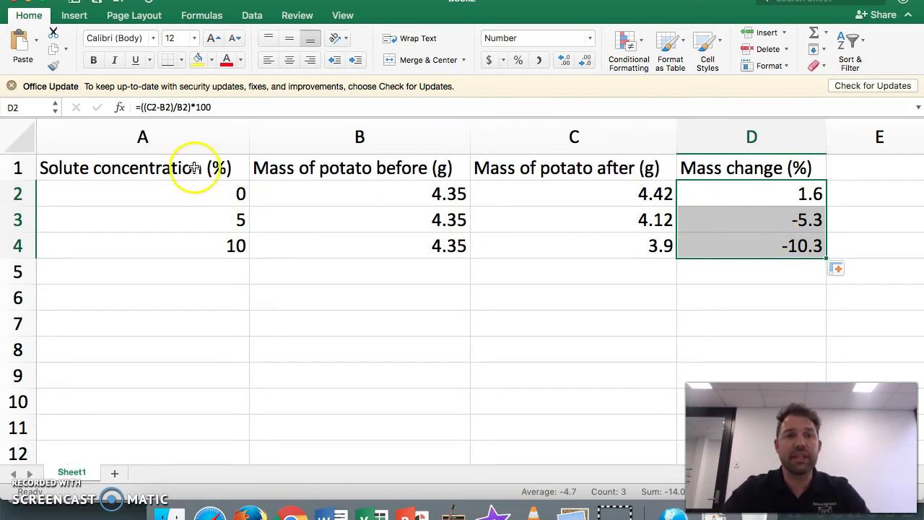
# Insert a smooth-line scatter chart of A1:A4 concentrations against D1:D4 mass change
pyautogui.moveTo(194, 168); pyautogui.dragTo(194, 251)
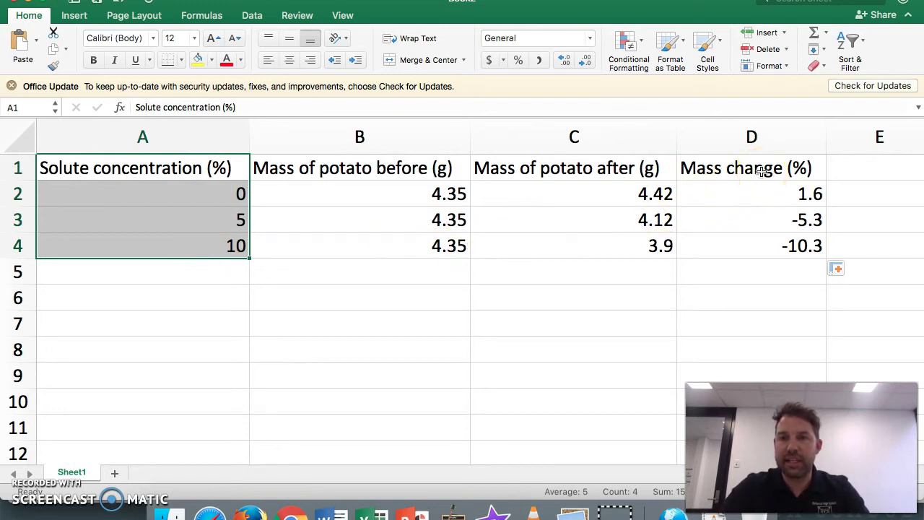
pyautogui.moveTo(758, 170); pyautogui.dragTo(755, 245)
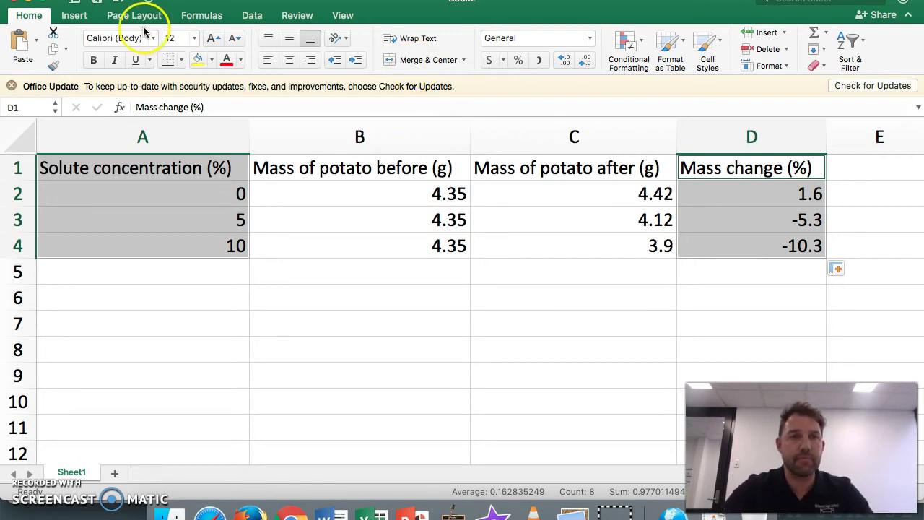
pyautogui.click(74, 16)
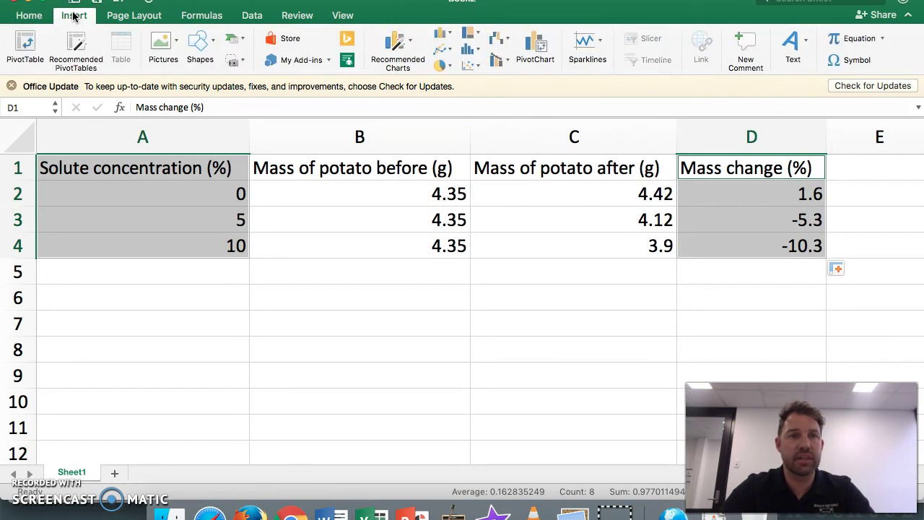
pyautogui.click(470, 66)
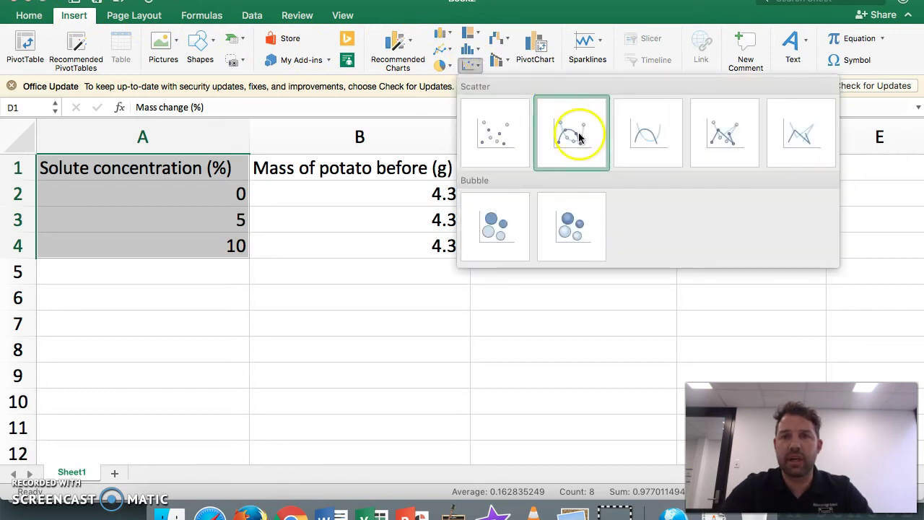
pyautogui.click(578, 137)
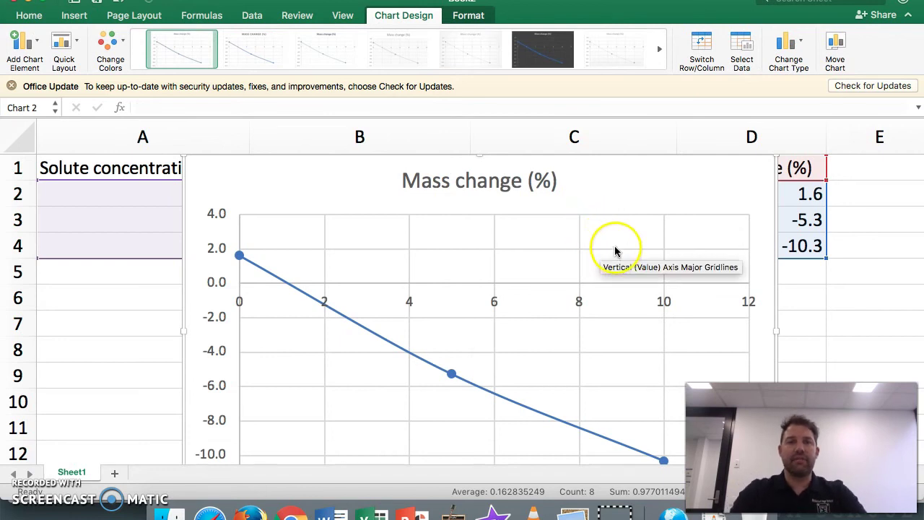
# Add primary horizontal and vertical axis titles to the chart
pyautogui.click(533, 184)
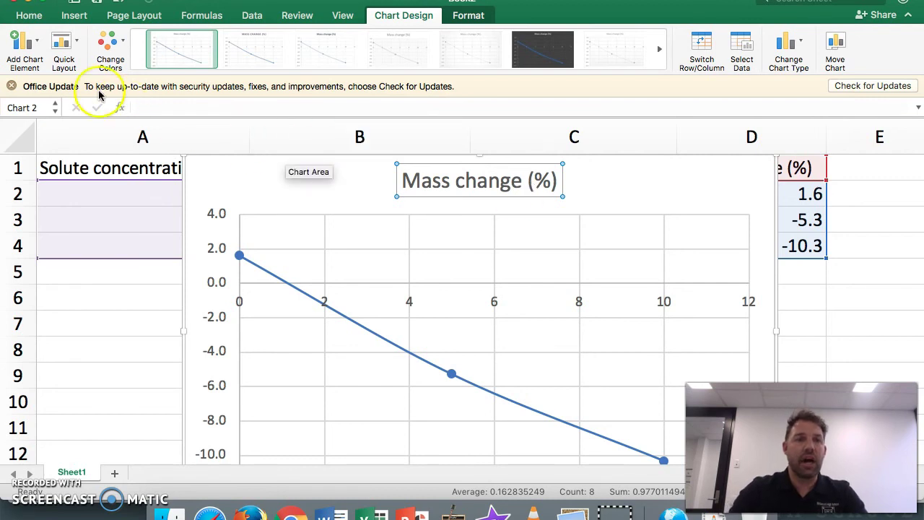
pyautogui.click(23, 45)
pyautogui.moveTo(62, 84)
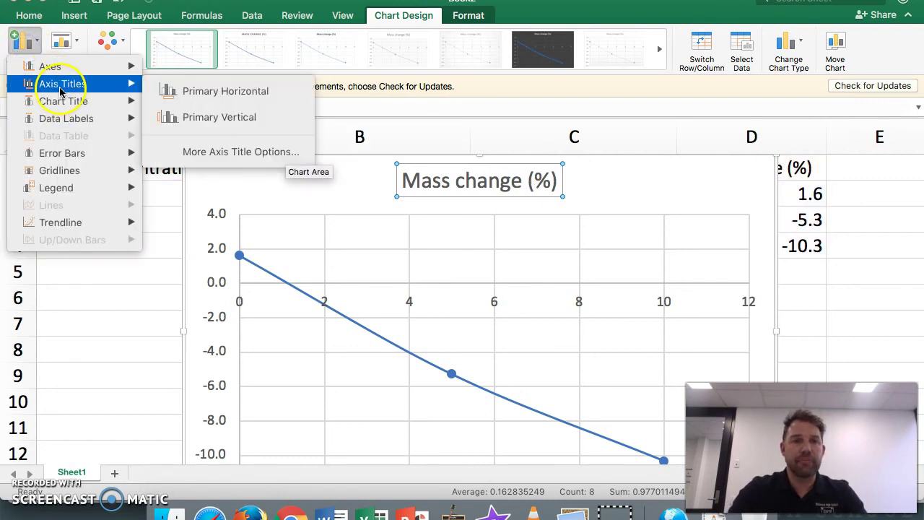
pyautogui.click(199, 92)
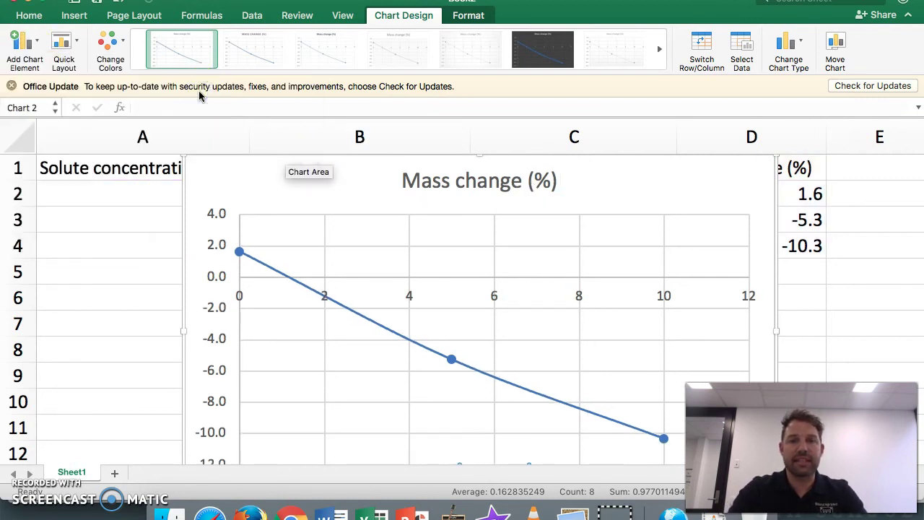
pyautogui.click(25, 49)
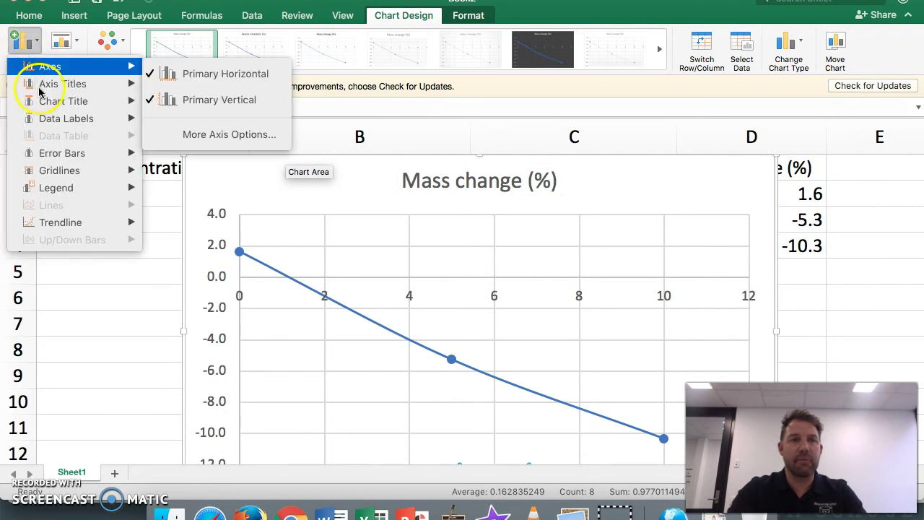
pyautogui.moveTo(62, 84)
pyautogui.click(200, 123)
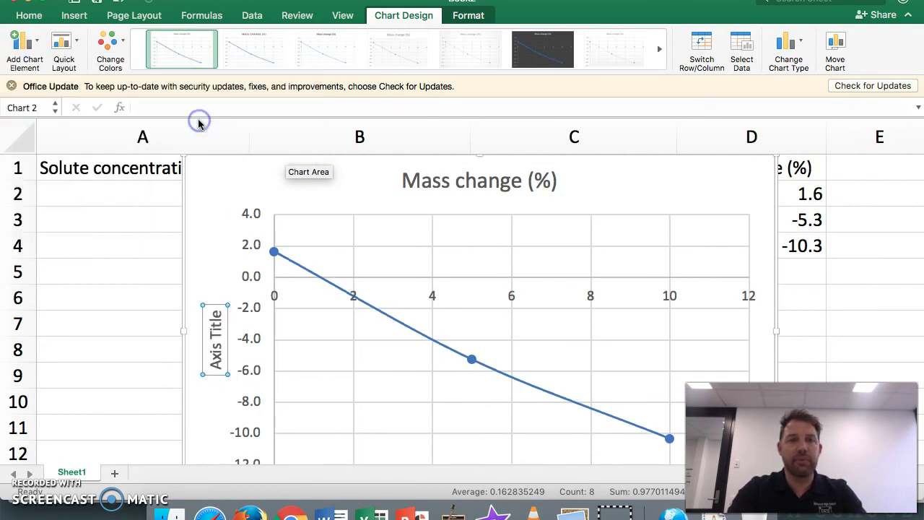
pyautogui.scroll(-5, 351, 272)
pyautogui.scroll(2, 350, 275)
pyautogui.scroll(3, 350, 275)
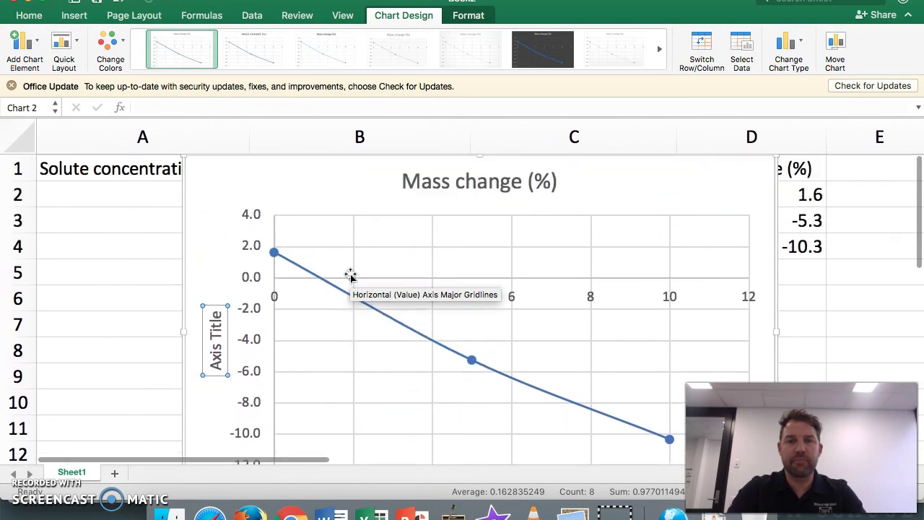
pyautogui.click(209, 181)
pyautogui.click(211, 180)
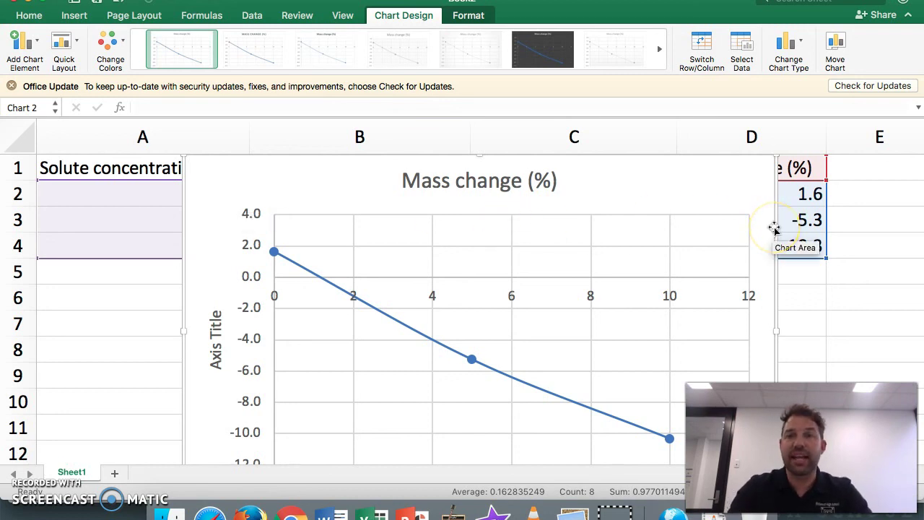
pyautogui.click(821, 223)
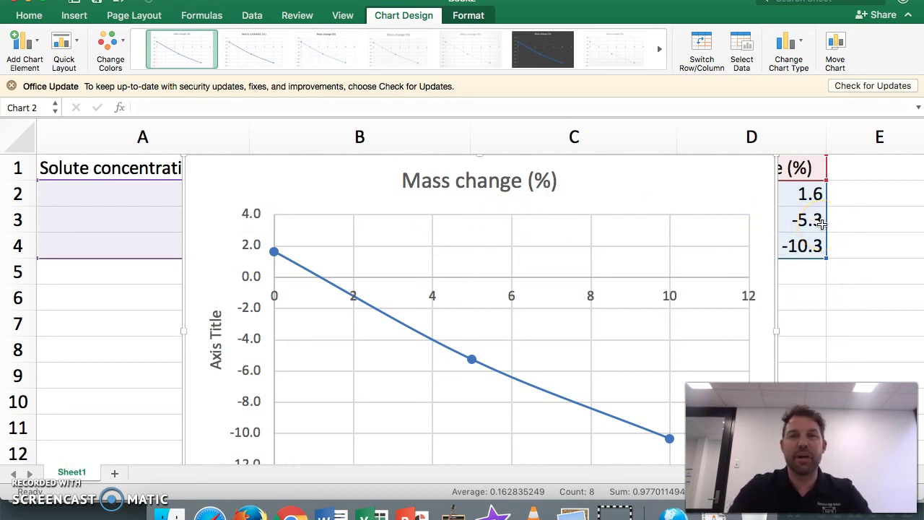